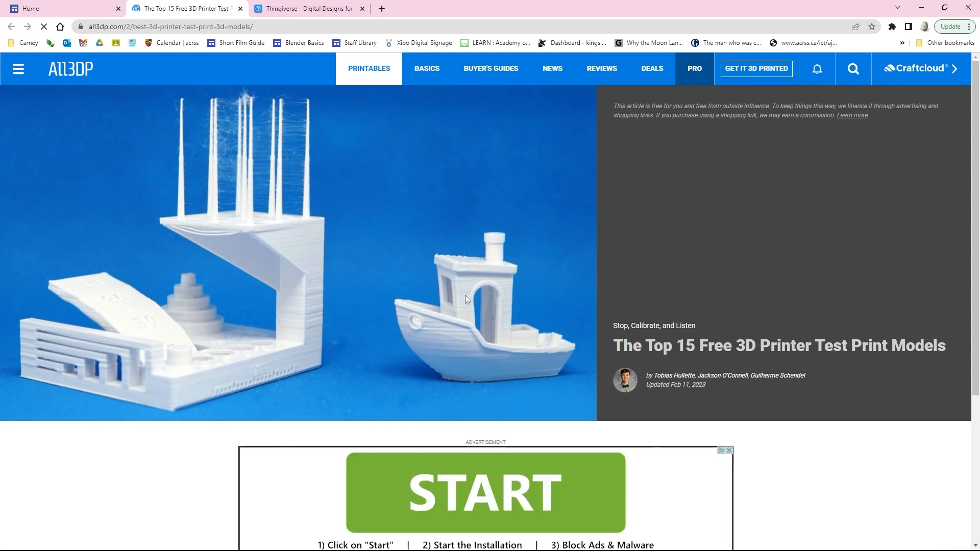
Find the 3DBenchy entry in the test print article and open its Thingiverse page.
scroll(465, 295, down, 4)
scroll(462, 296, down, 14)
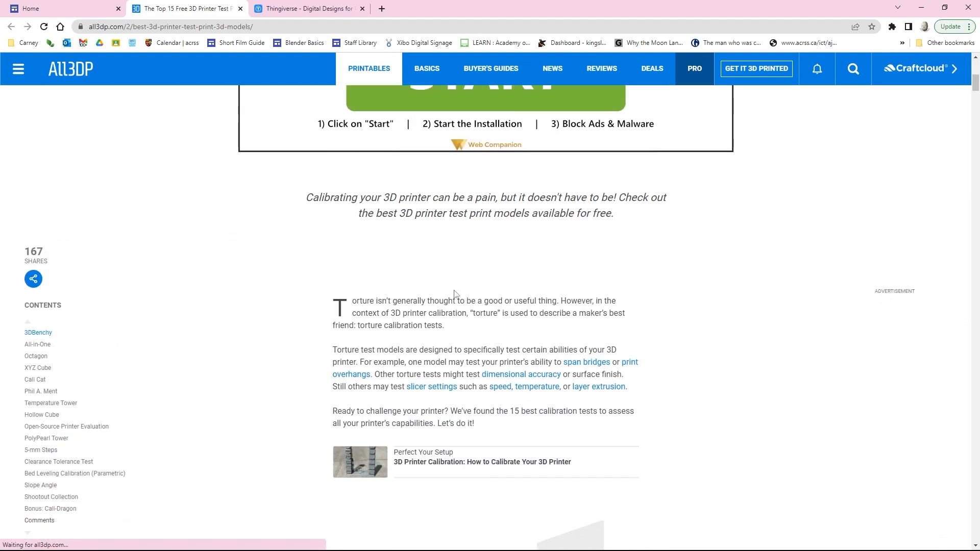
scroll(455, 290, up, 1)
scroll(455, 290, down, 4)
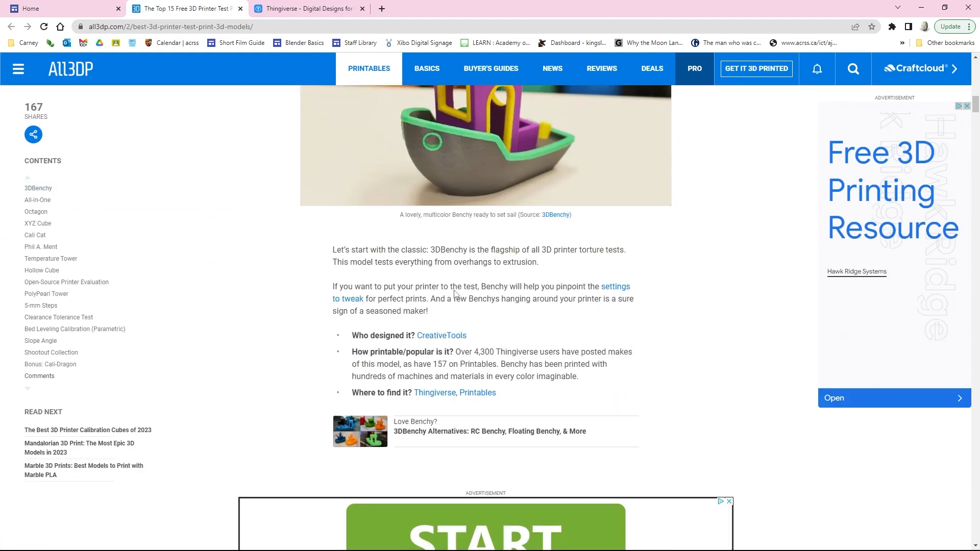
scroll(455, 292, up, 1)
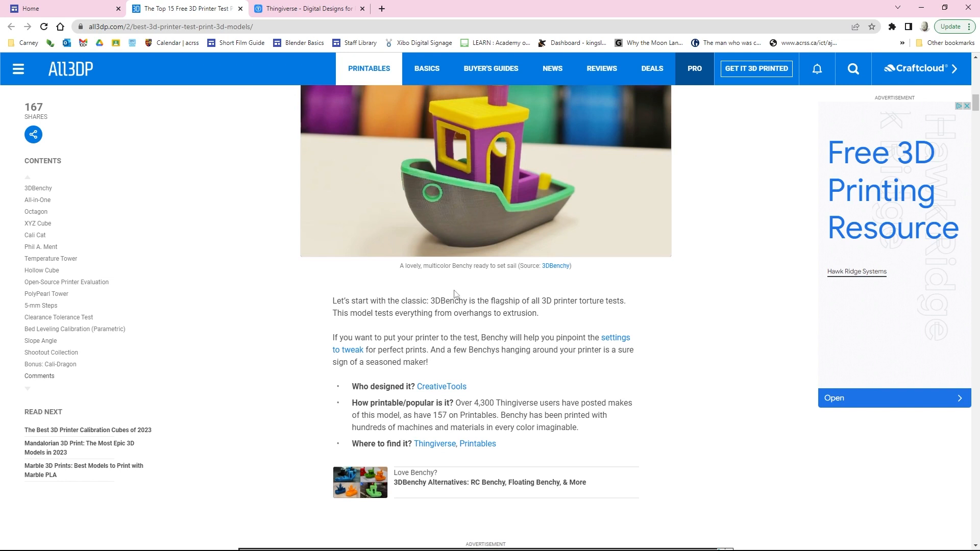
click(431, 445)
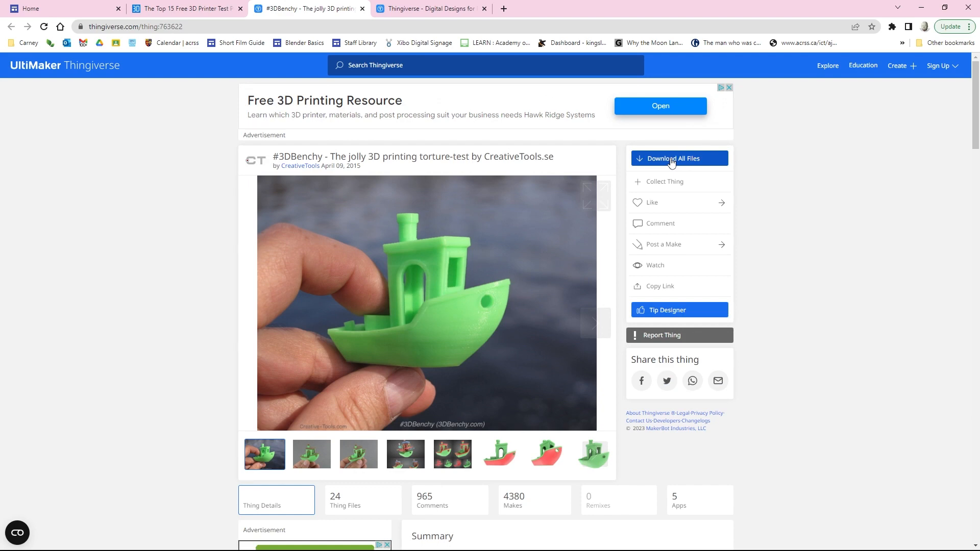
Download all files of the 3DBenchy model and show the downloaded zip in its folder.
click(672, 159)
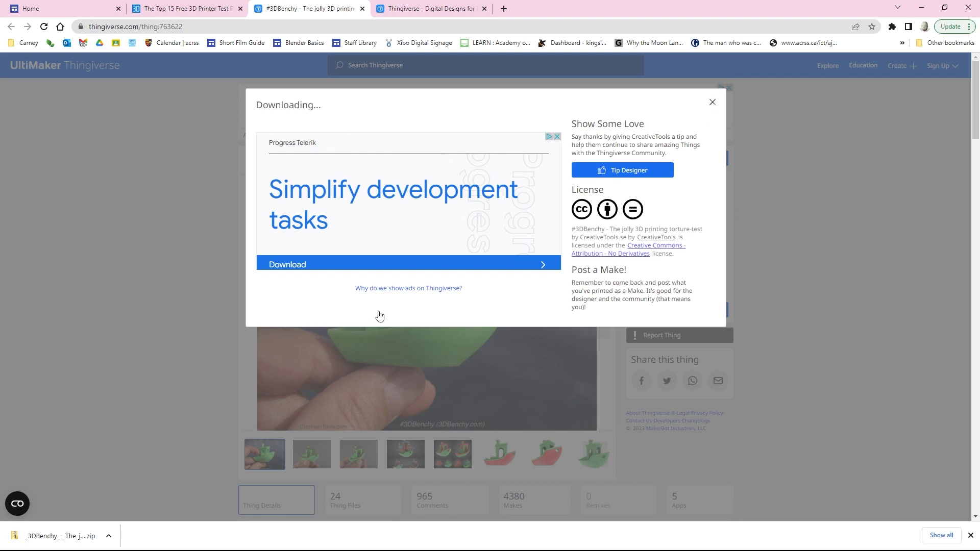
click(108, 536)
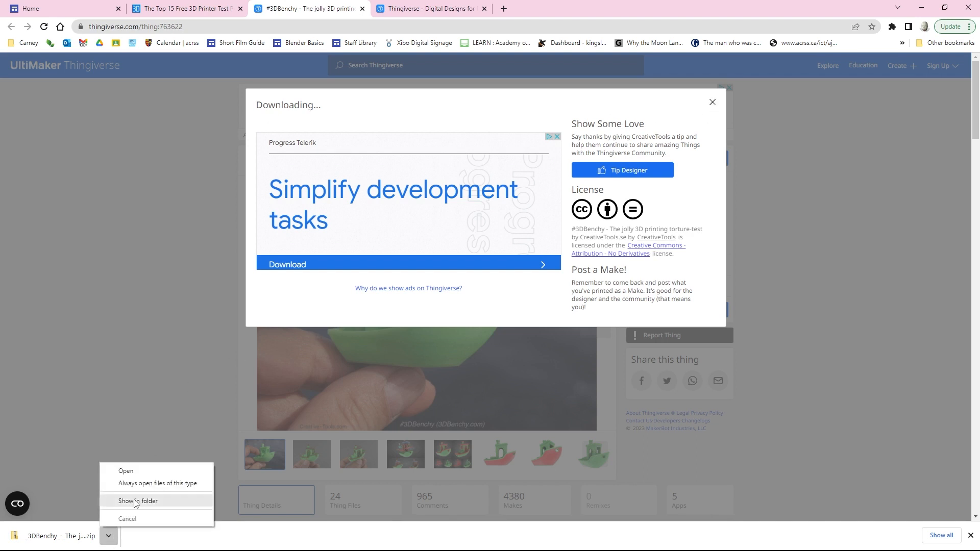
click(137, 501)
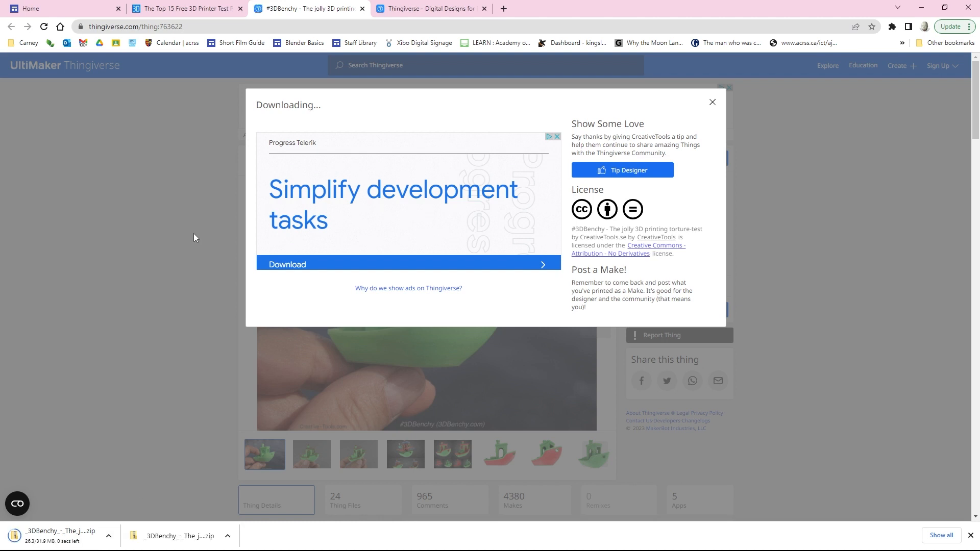
click(108, 537)
click(154, 502)
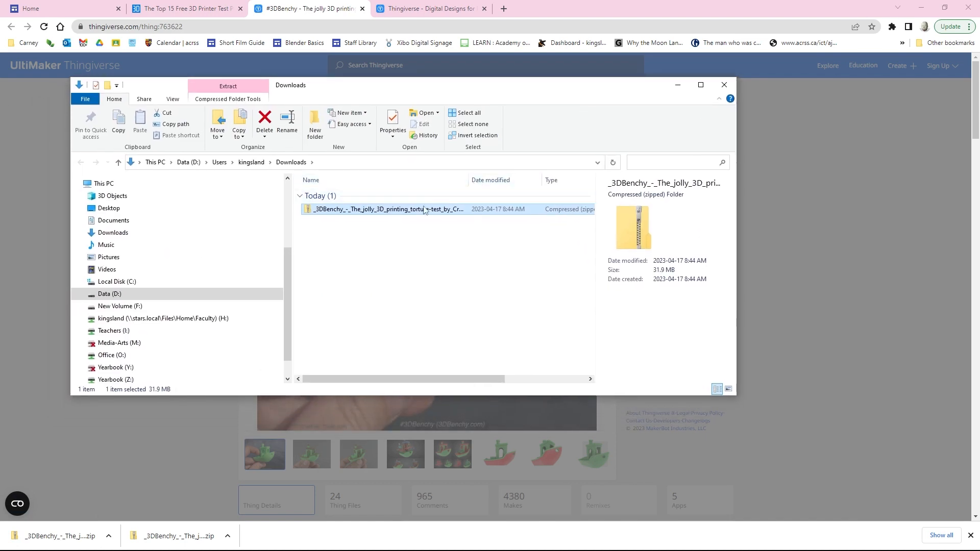
Extract all contents of the 3DBenchy zip to the suggested folder in Downloads.
right_click(418, 211)
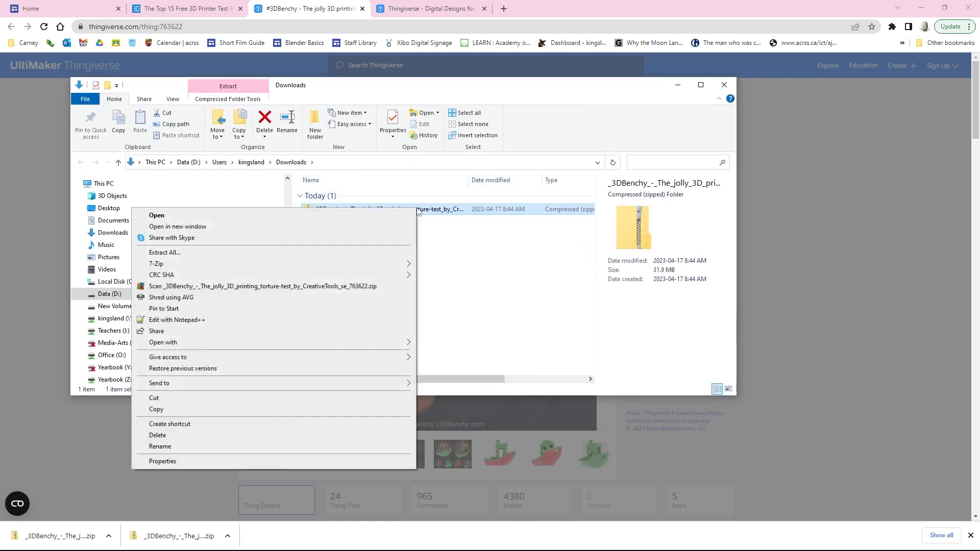
click(168, 252)
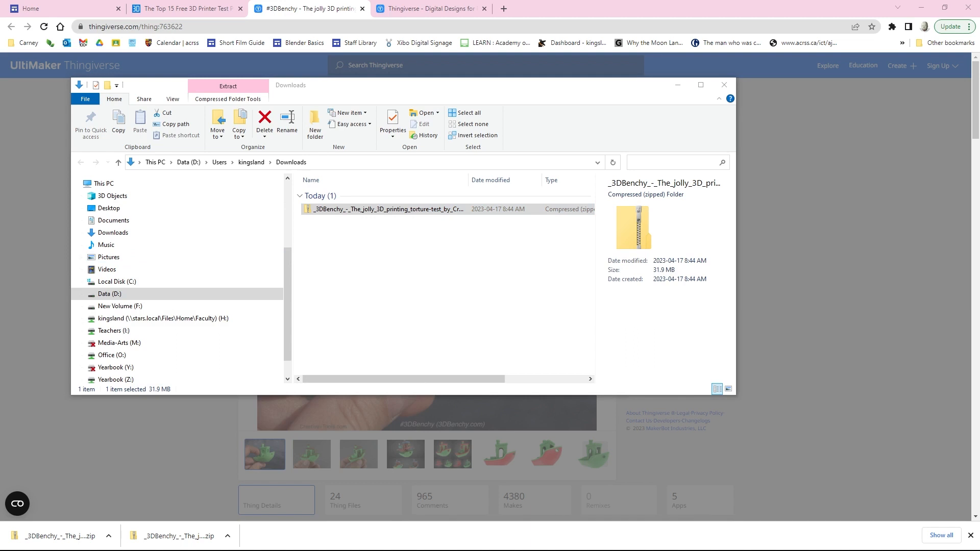
drag(256, 196, 485, 210)
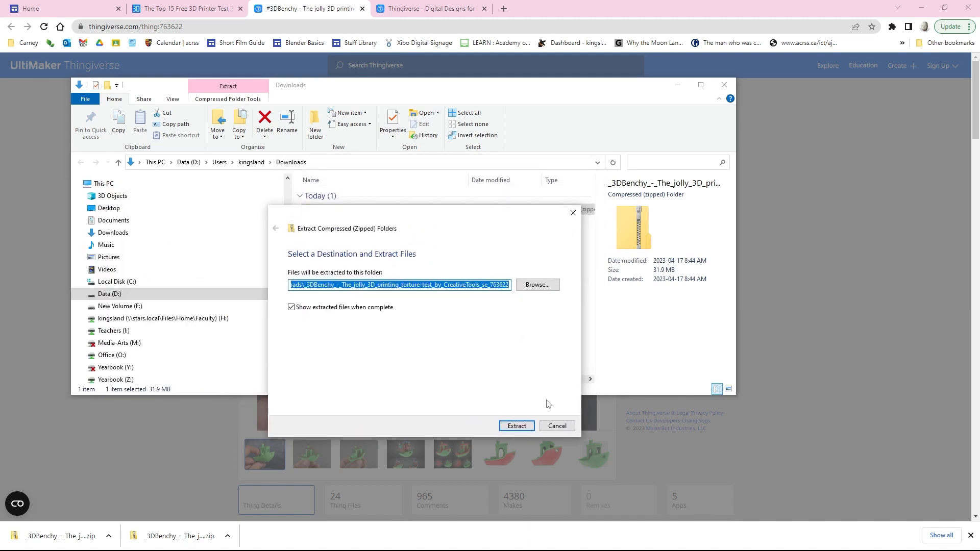
click(516, 426)
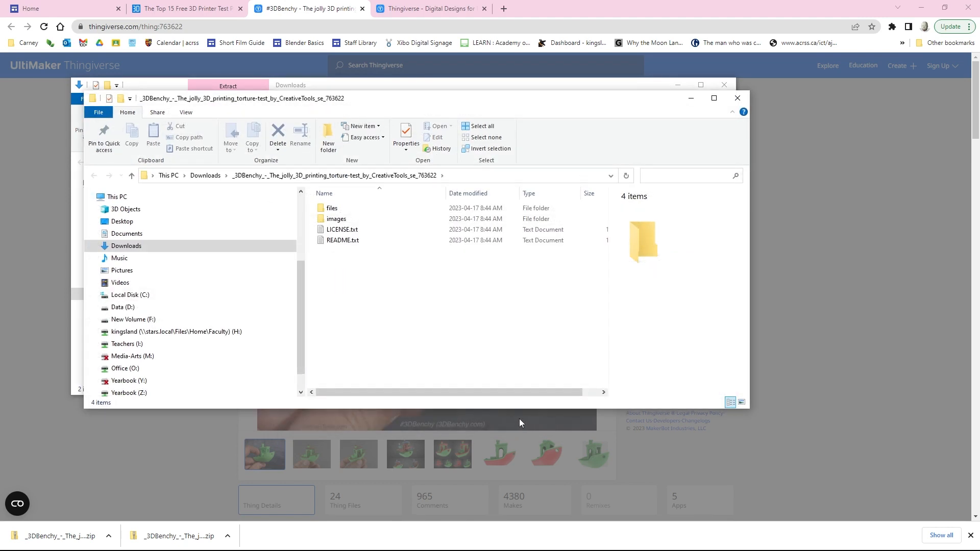
Read README.txt in the extracted 3DBenchy folder and view the contents of its images folder.
click(349, 231)
double_click(346, 241)
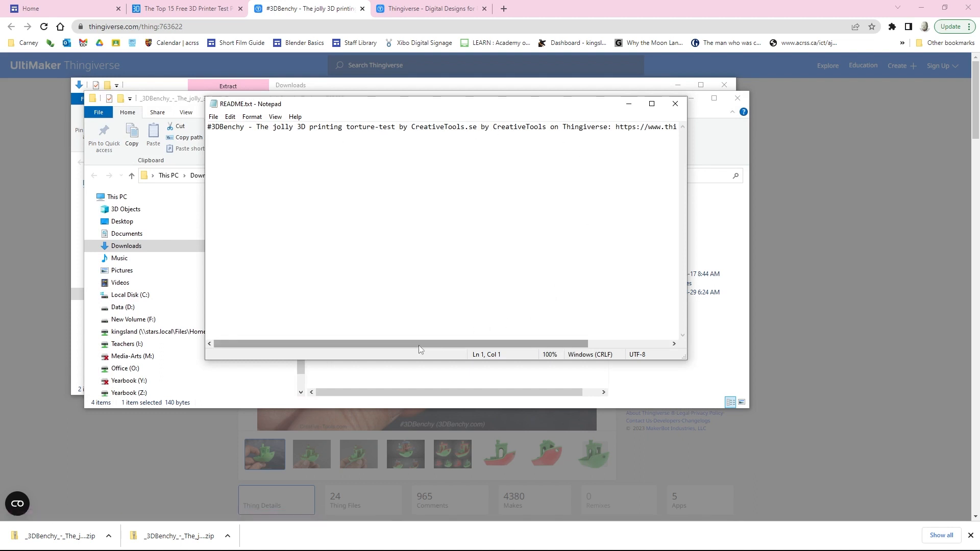
drag(489, 344, 571, 344)
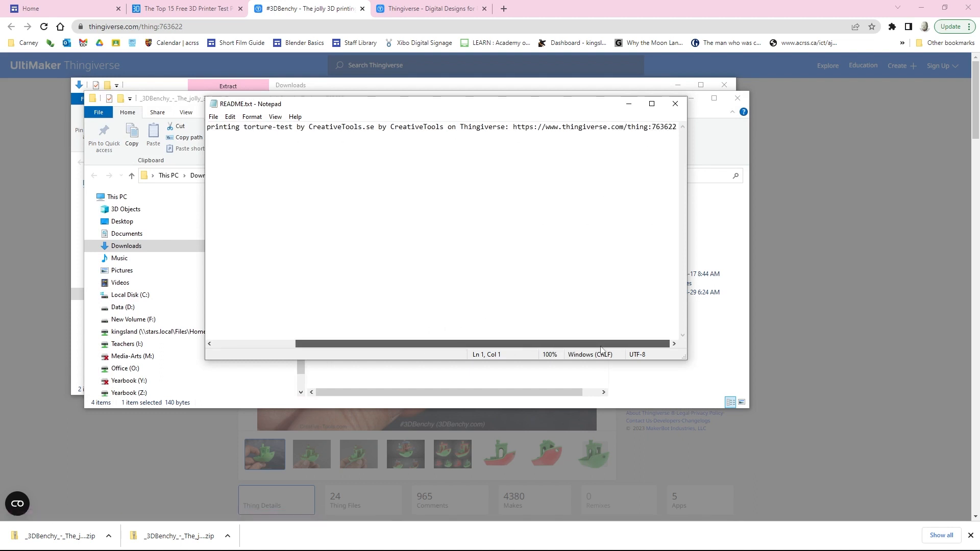
click(675, 103)
double_click(335, 219)
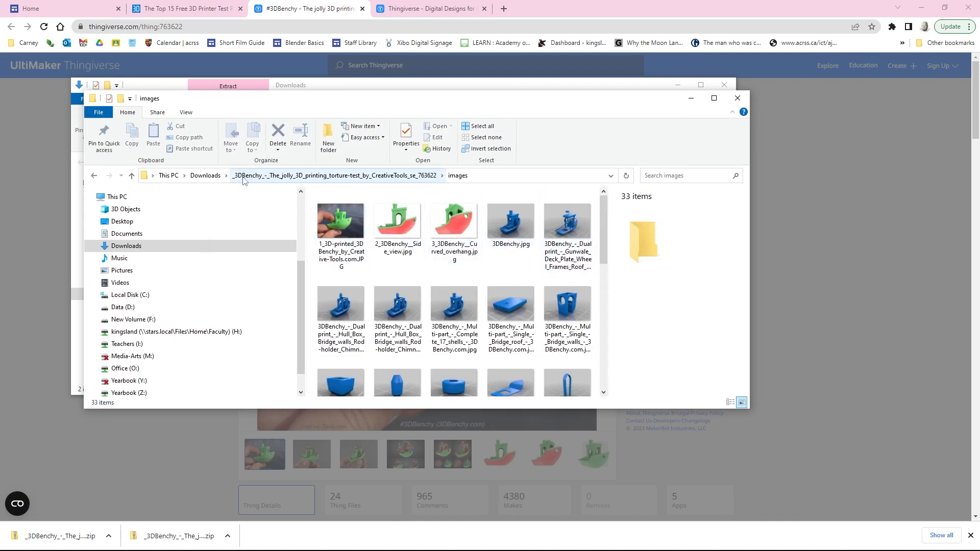
Examine the extracted package's files folder with the Name column widened, and select 3DBenchy.stl.
click(210, 176)
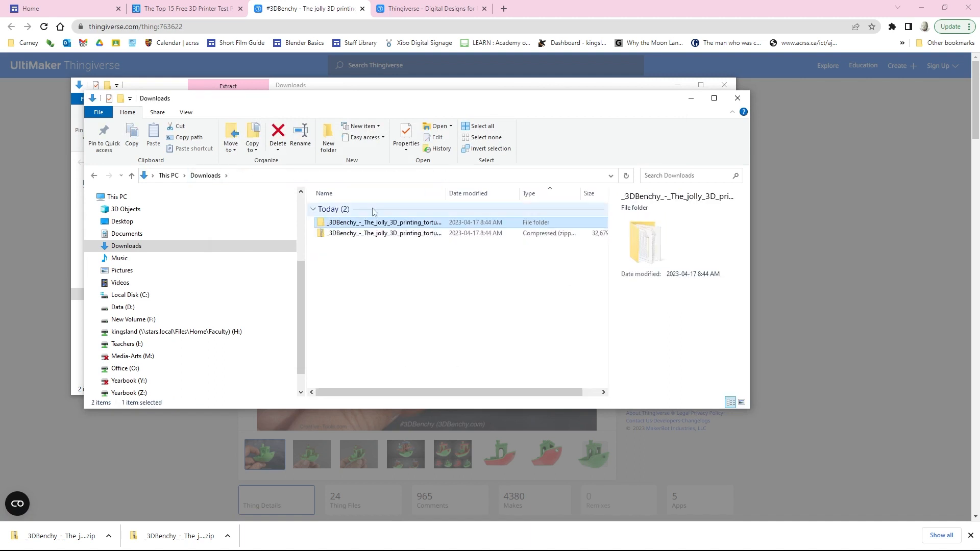
double_click(387, 223)
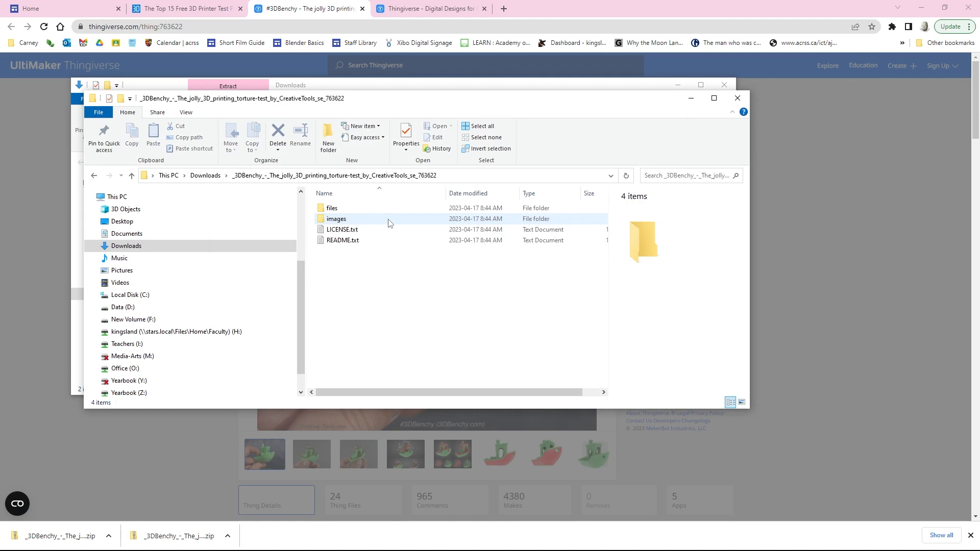
double_click(335, 208)
scroll(416, 273, down, 3)
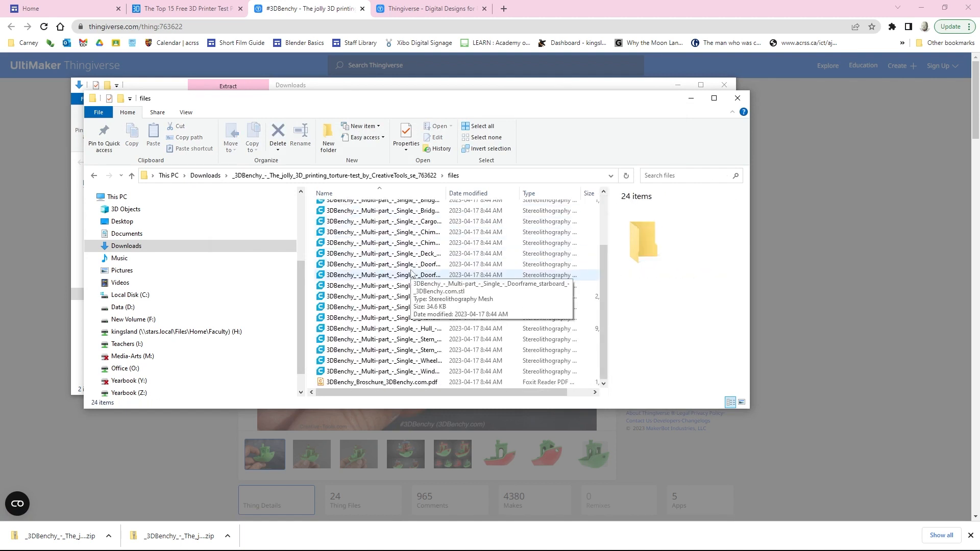
scroll(411, 274, up, 3)
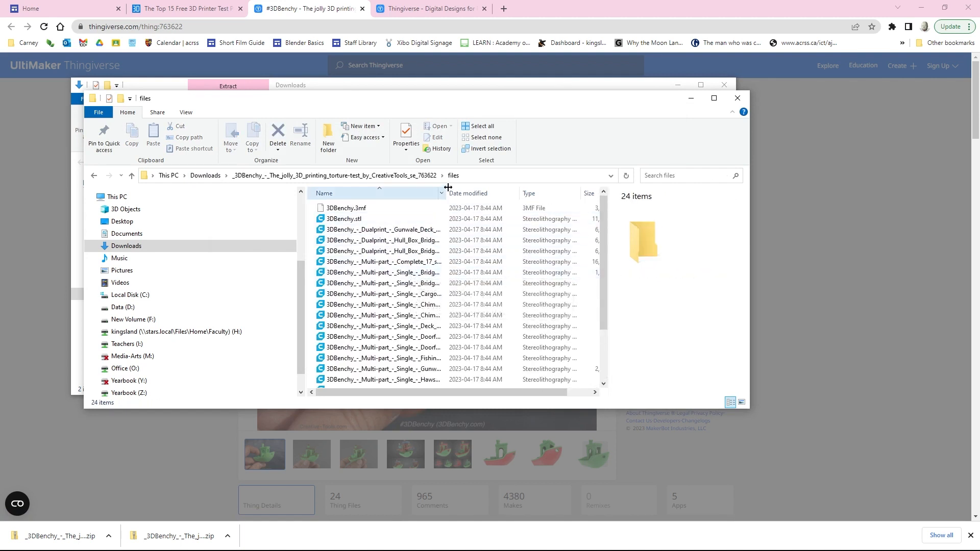
drag(444, 196, 570, 204)
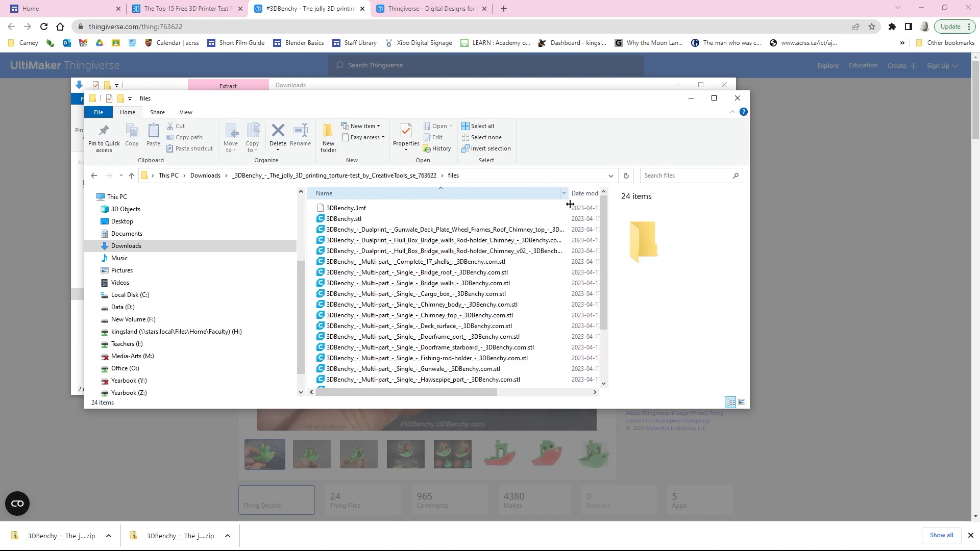
click(355, 219)
scroll(365, 227, down, 3)
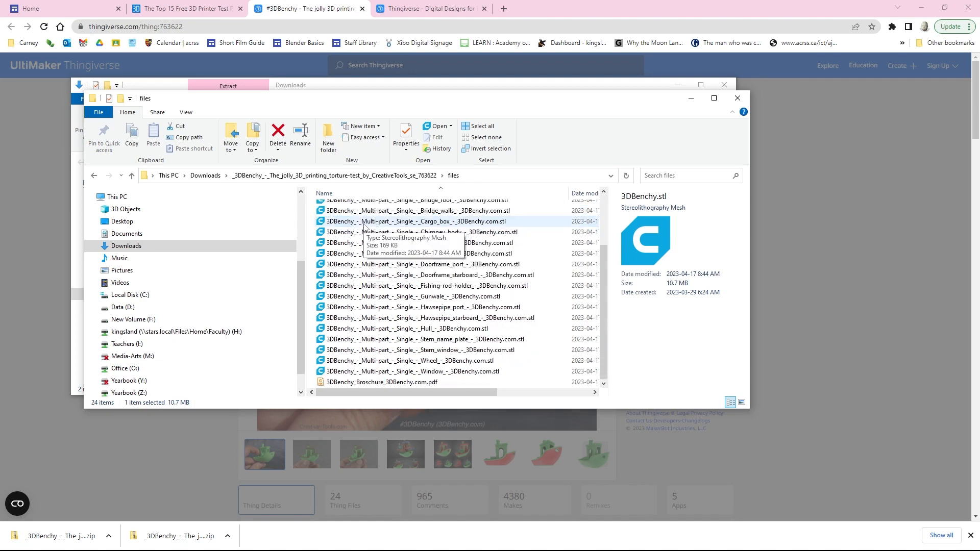
scroll(365, 227, up, 3)
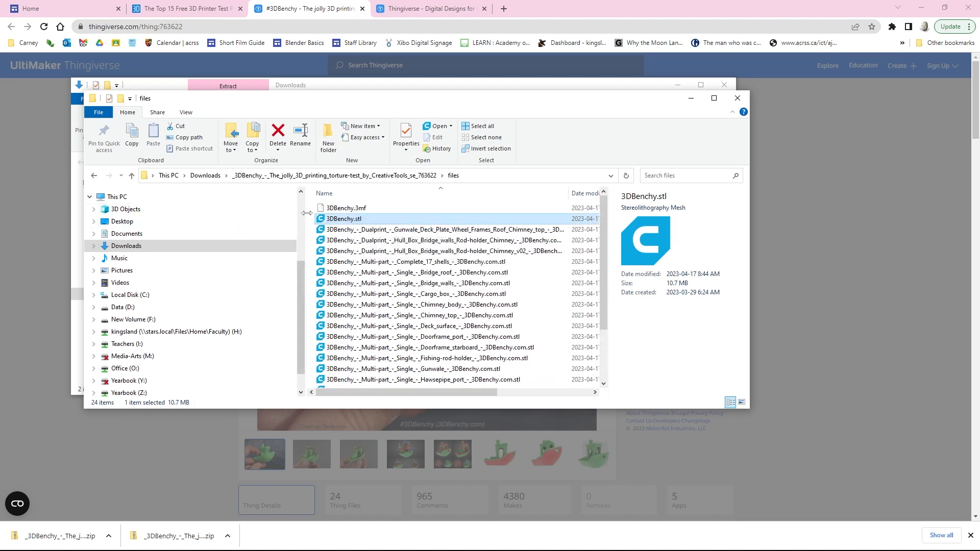
Switch to Ultimaker Cura and close both File Explorer windows.
click(922, 8)
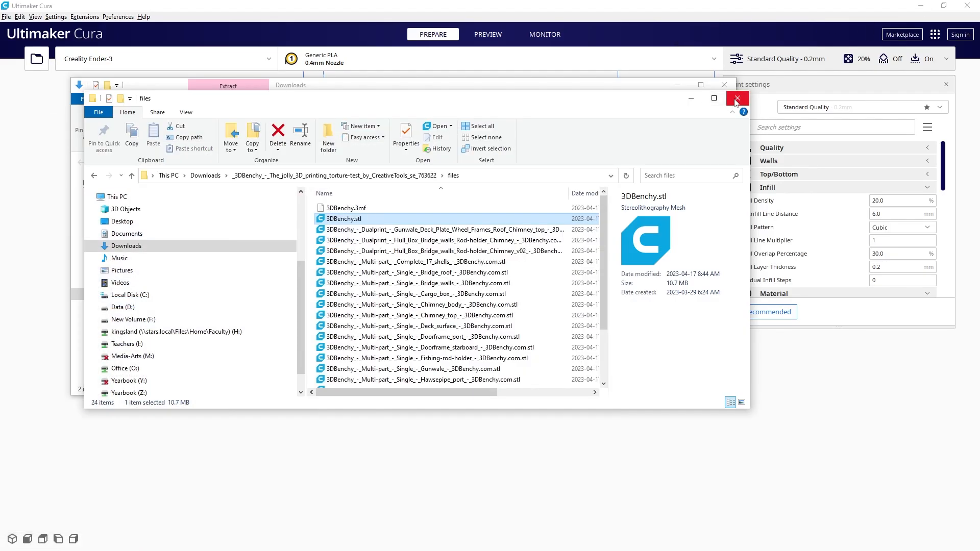
click(737, 98)
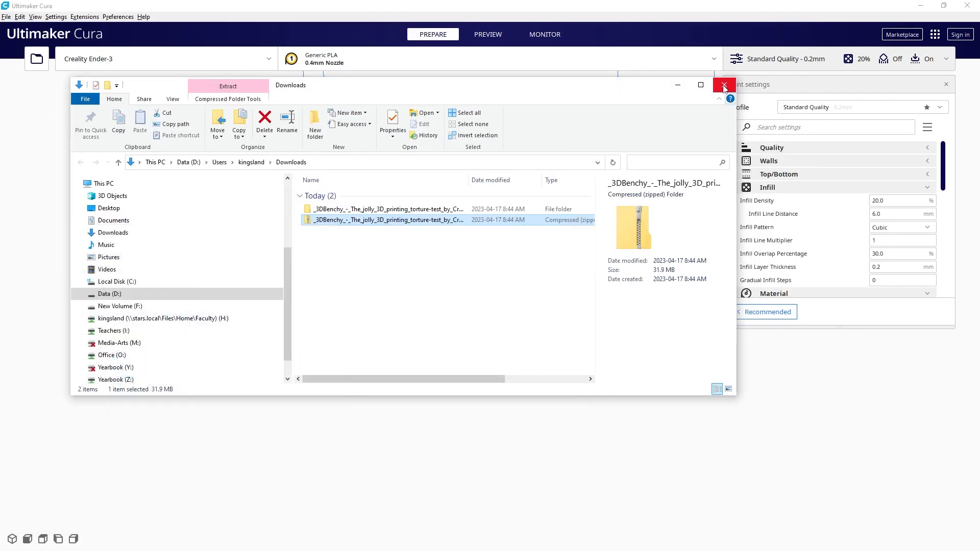
click(725, 85)
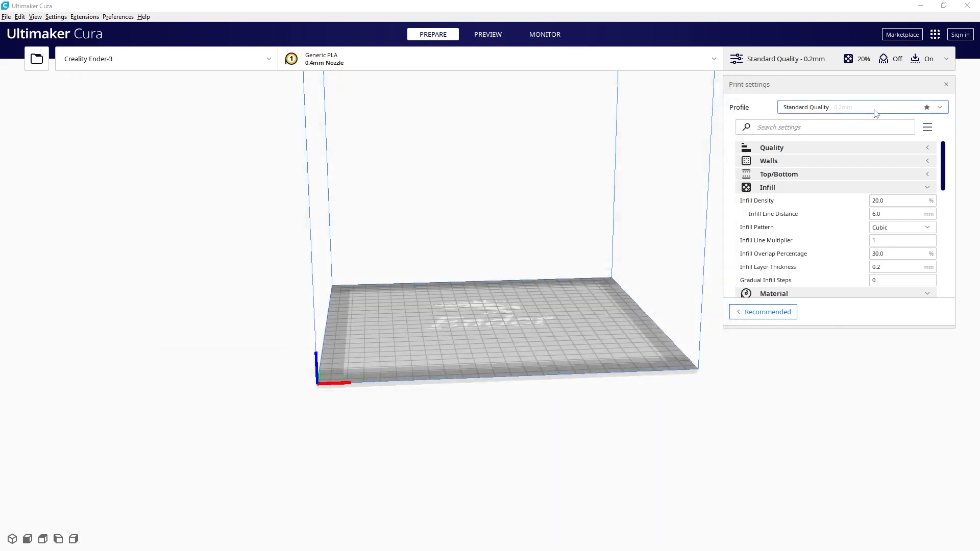
Load 3DBenchy.stl onto the build plate from the files folder of the extracted 3DBenchy package in Downloads.
click(6, 17)
click(23, 40)
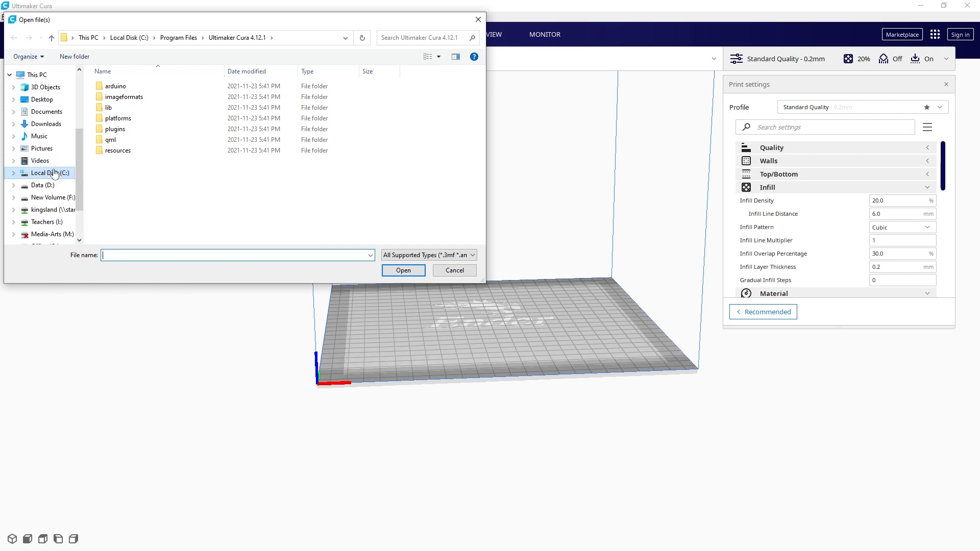
click(46, 125)
double_click(133, 100)
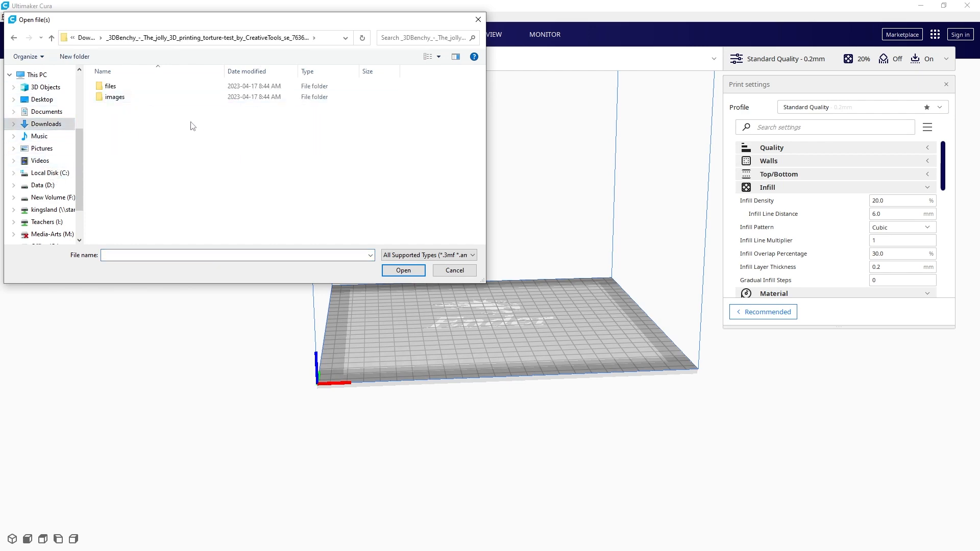
double_click(111, 86)
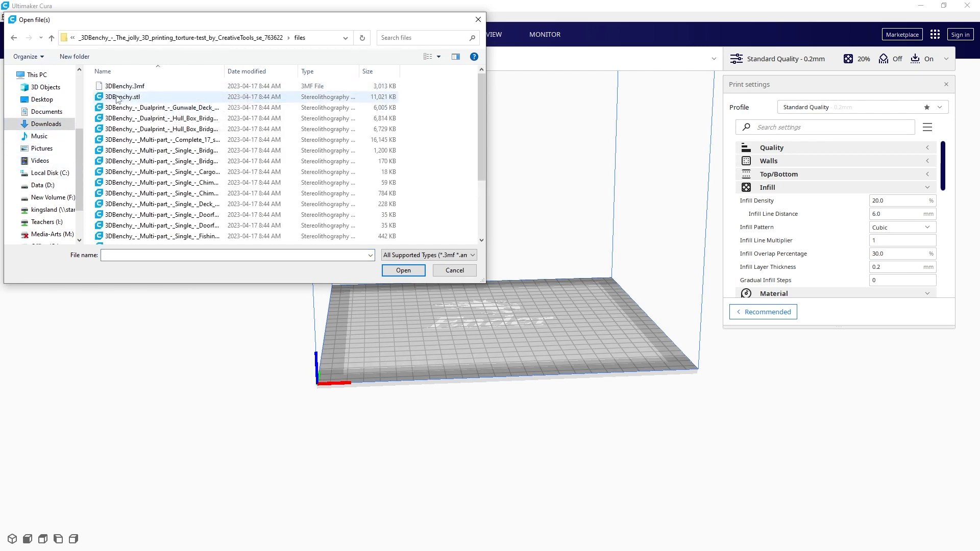
click(117, 98)
double_click(117, 97)
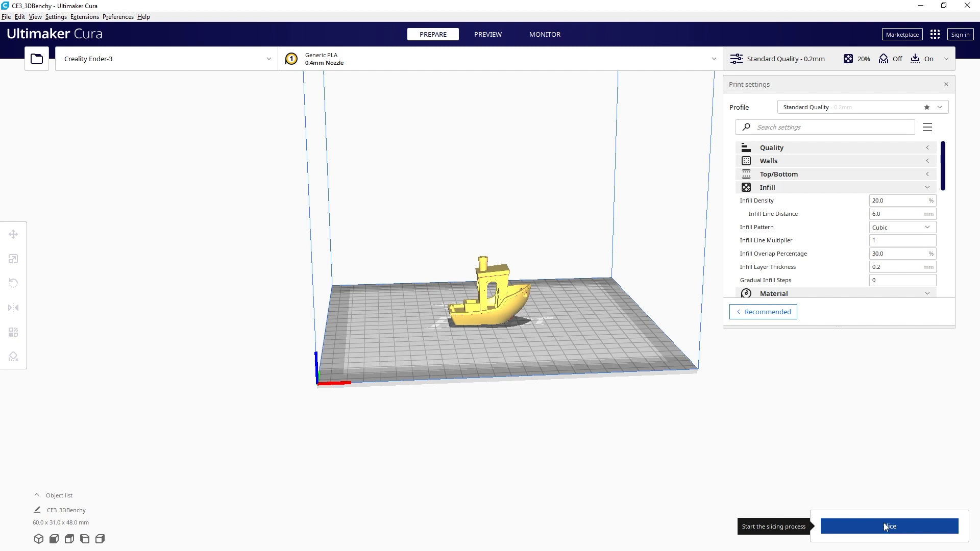
Select the Creality Ender-3 as the printer and check the available print quality profiles, keeping Standard Quality - 0.2 mm.
click(269, 60)
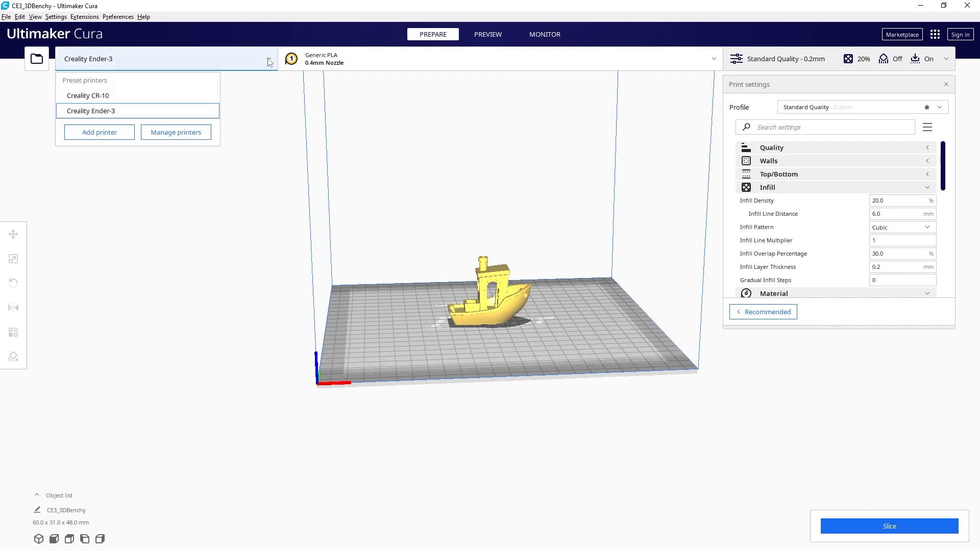
click(134, 113)
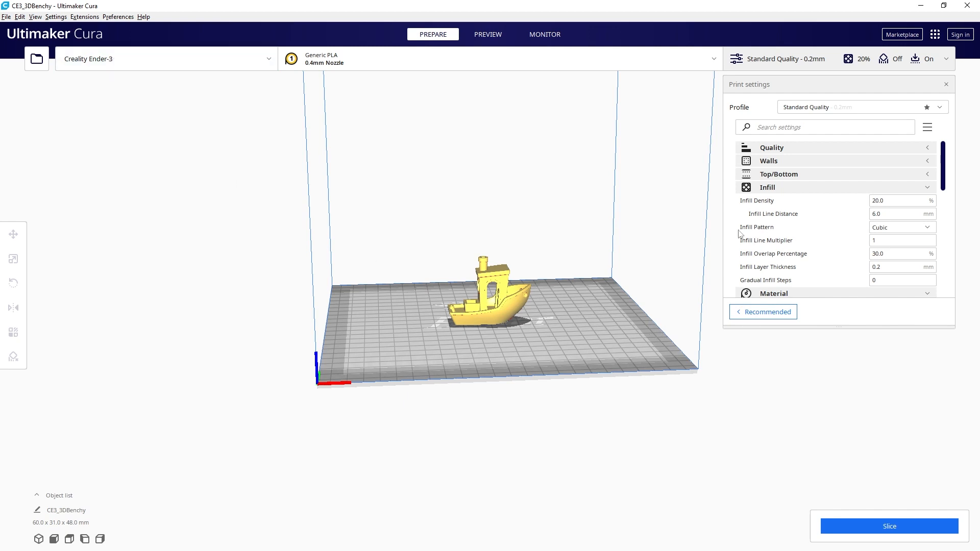
click(827, 129)
click(941, 110)
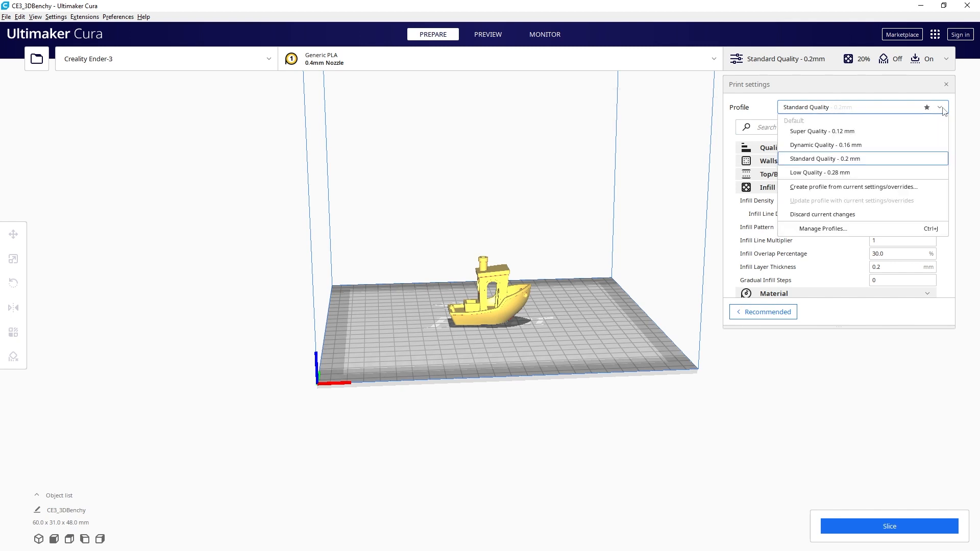
click(942, 109)
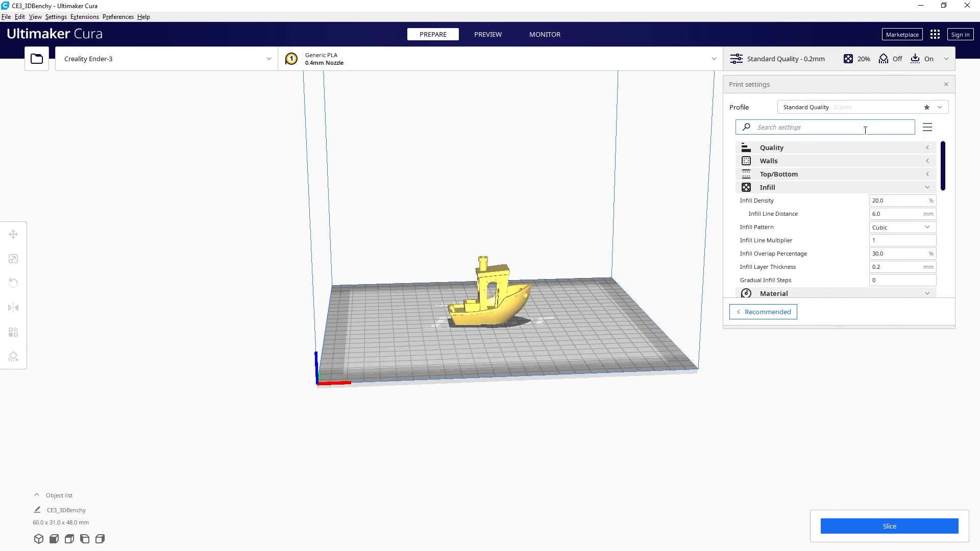
Examine the Walls and Infill print settings, including wall thickness, infill density and infill pattern.
click(780, 164)
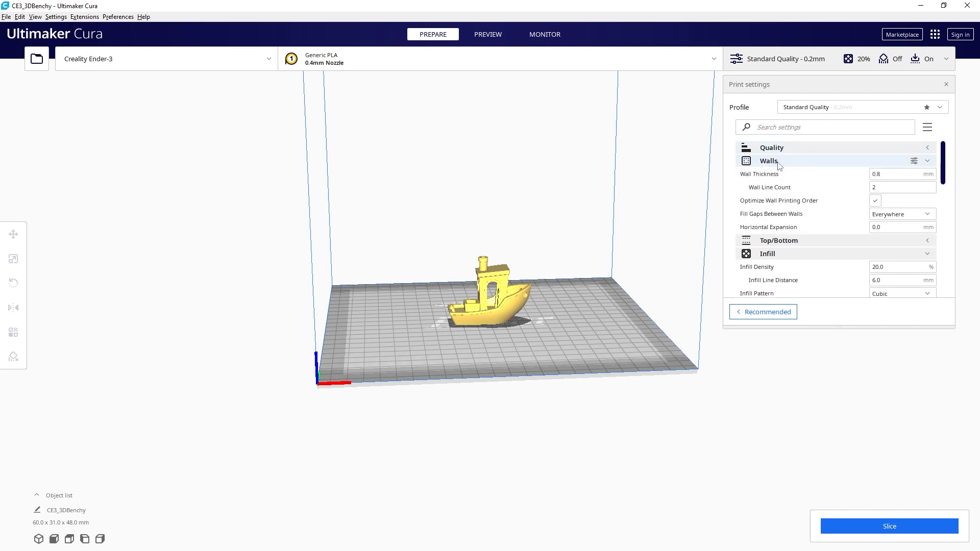
scroll(799, 186, down, 1)
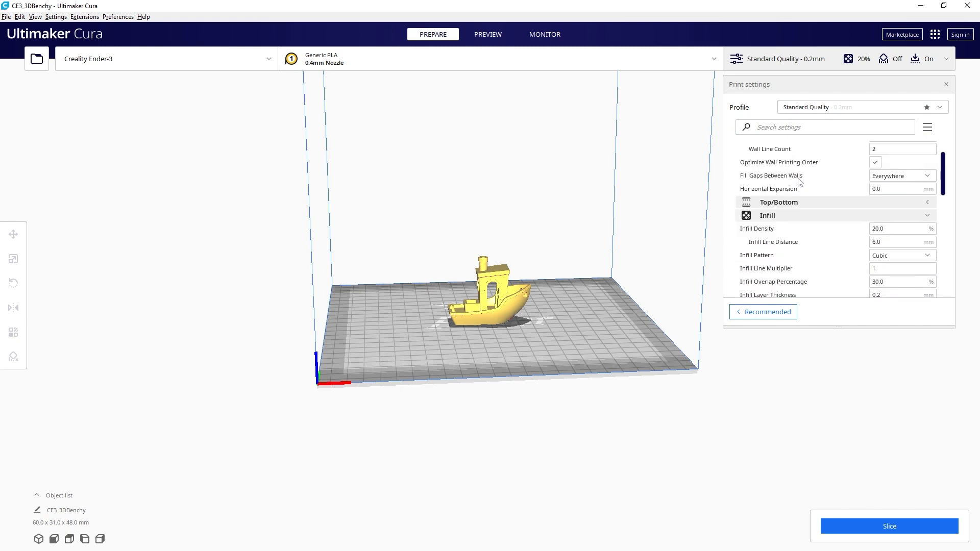
click(801, 218)
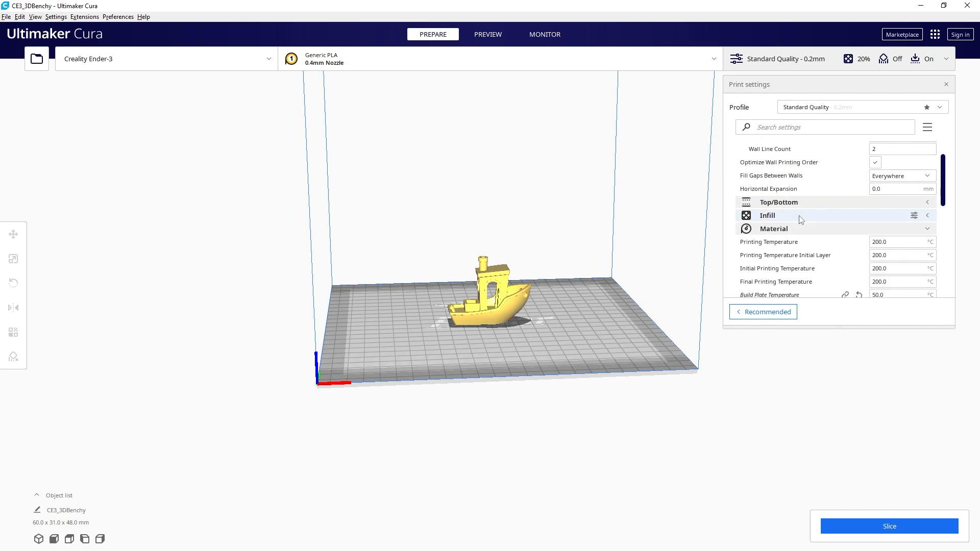
click(799, 217)
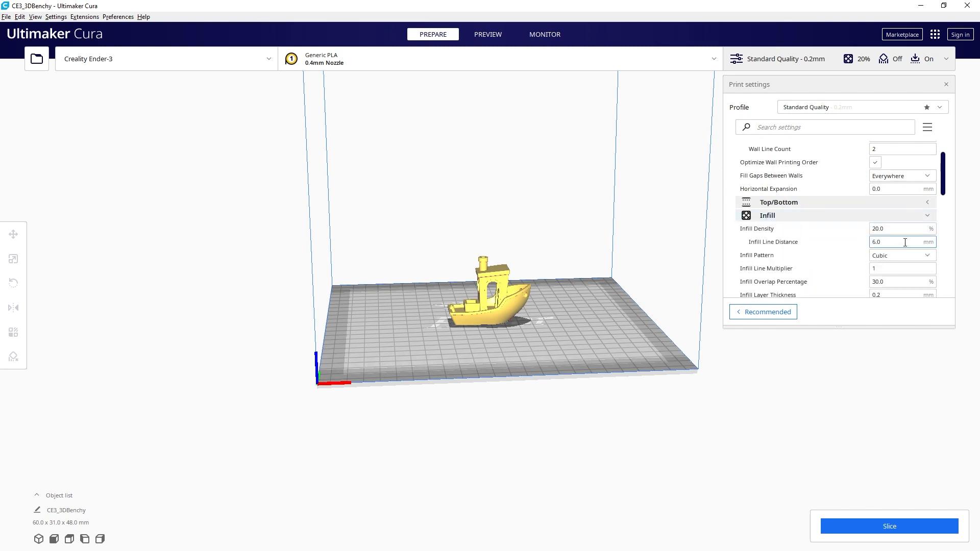
mouse_move(901, 240)
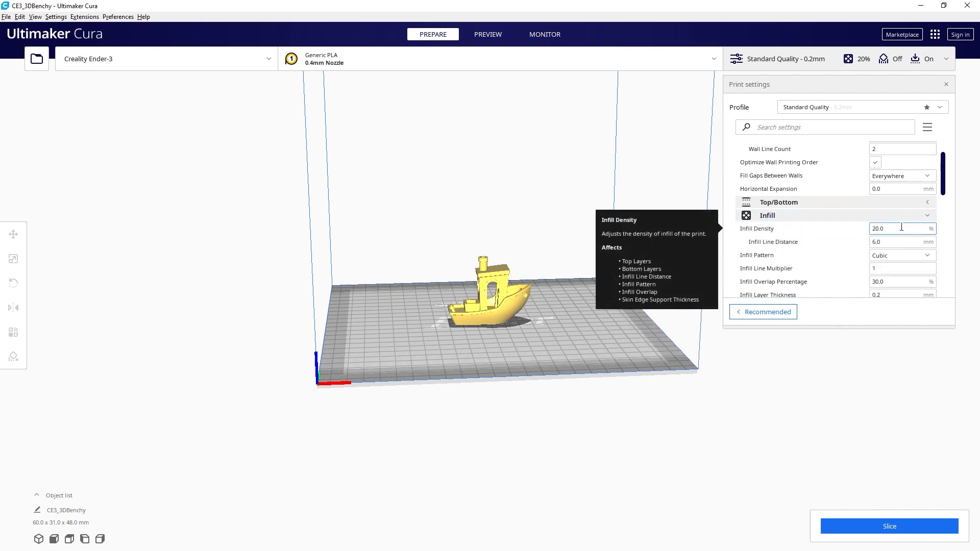
scroll(811, 238, down, 3)
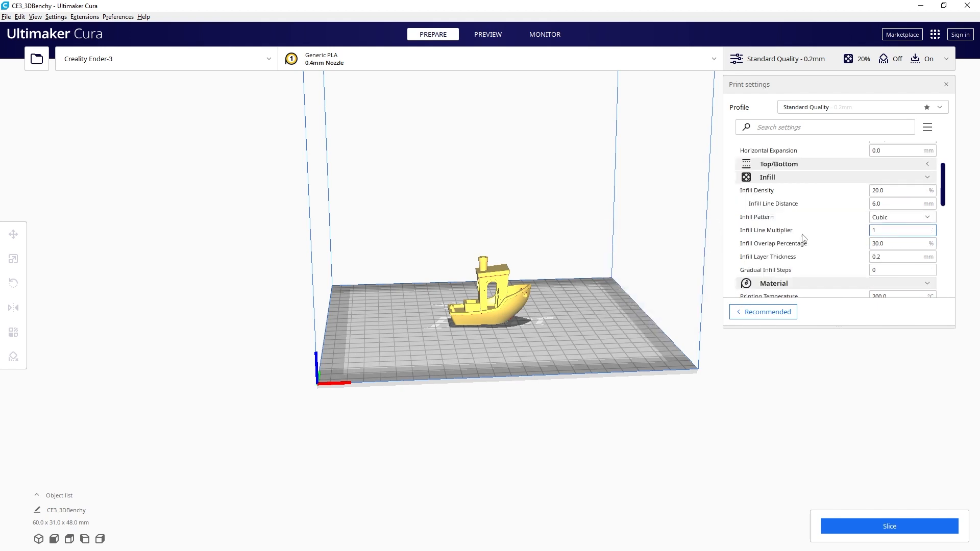
mouse_move(829, 223)
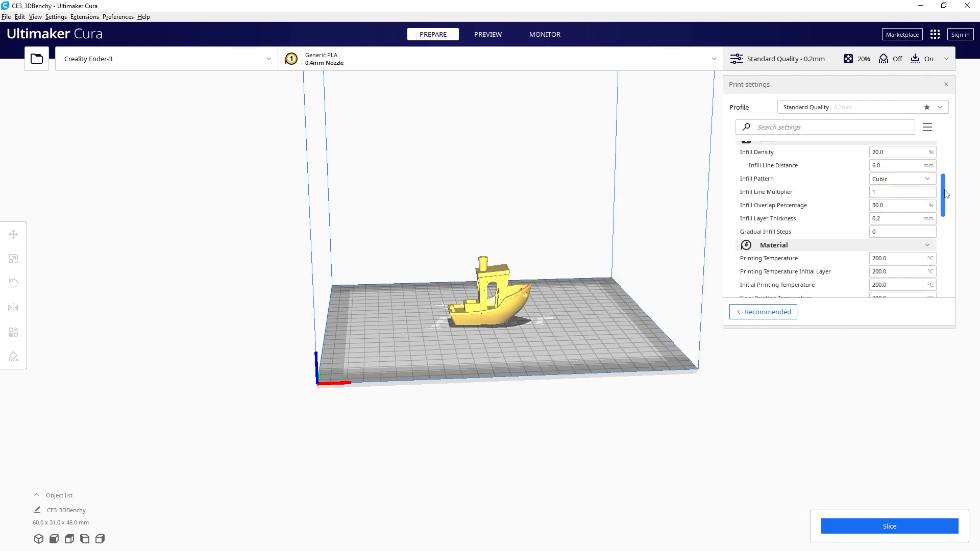
Examine the Material temperatures and Speed settings, and the expanded Travel and Cooling settings of the profile.
scroll(948, 209, down, 2)
scroll(948, 209, down, 2)
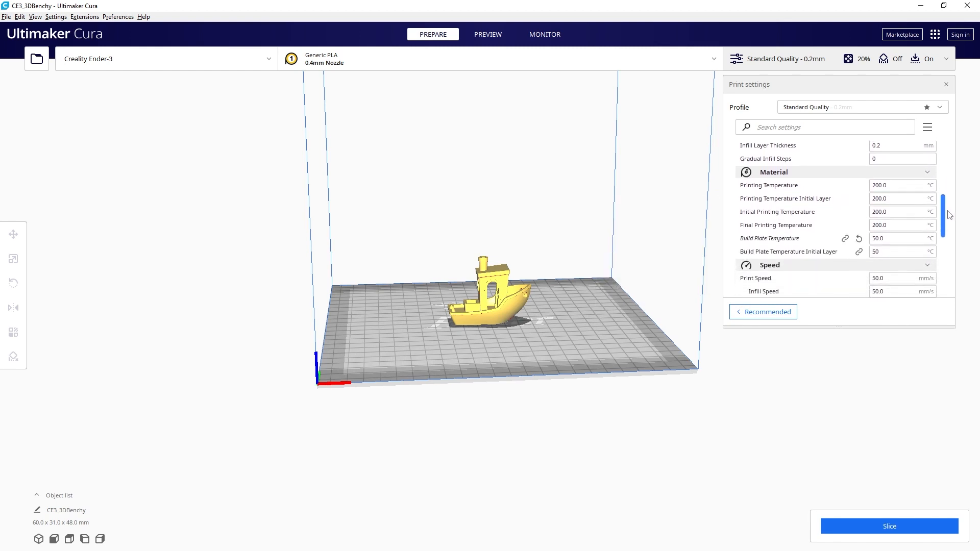
scroll(952, 223, down, 1)
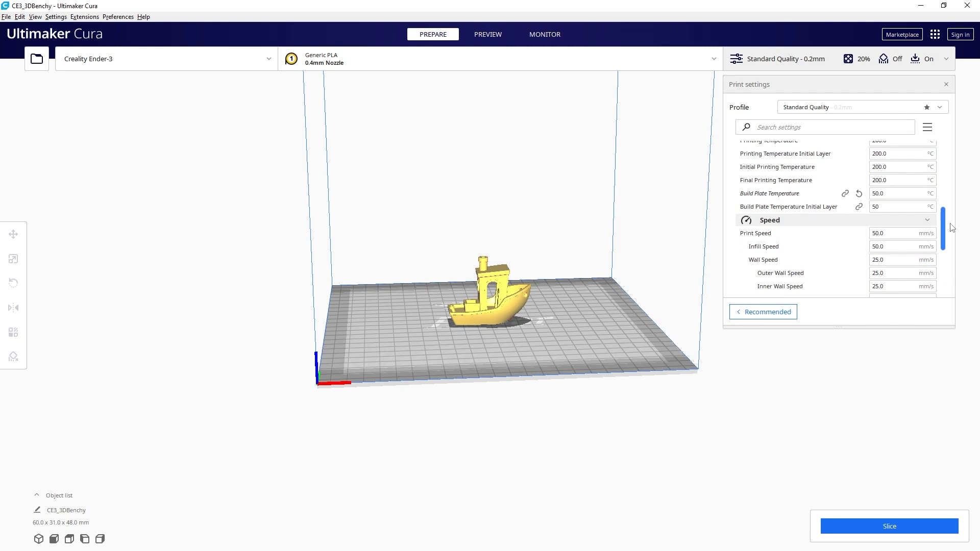
scroll(952, 228, down, 2)
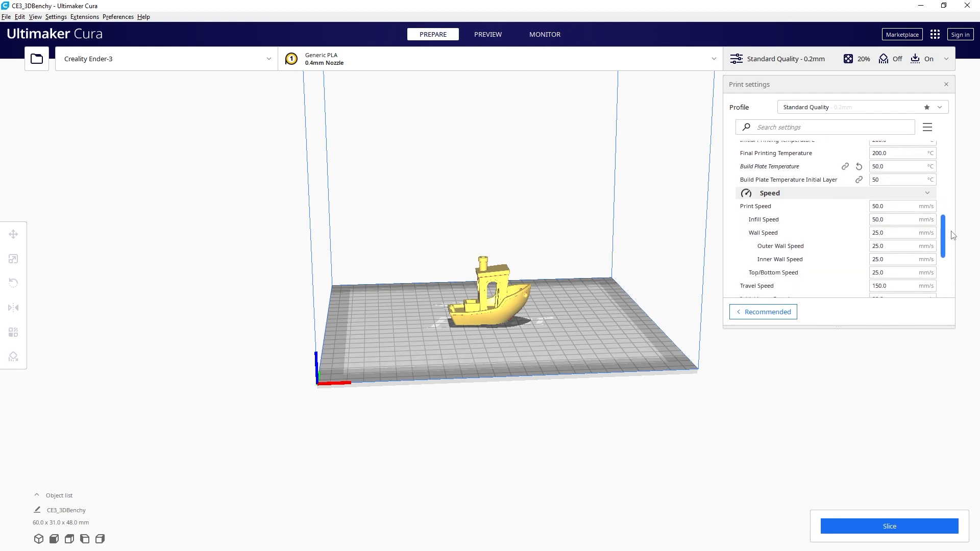
scroll(953, 235, down, 2)
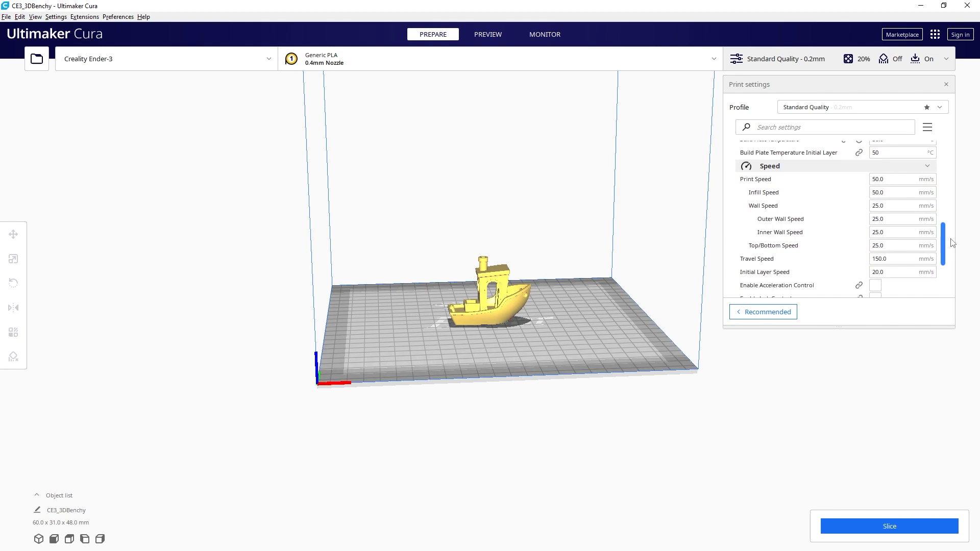
scroll(953, 243, down, 8)
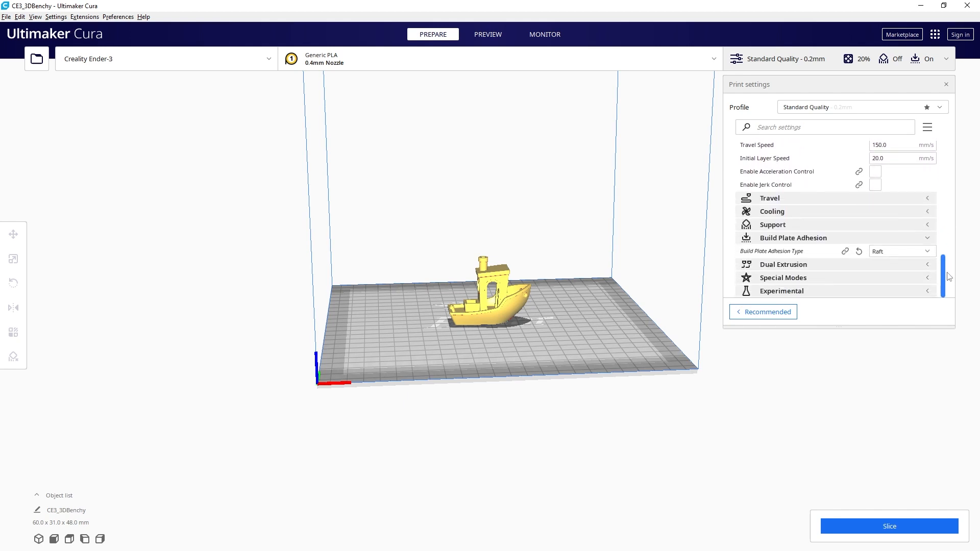
click(806, 212)
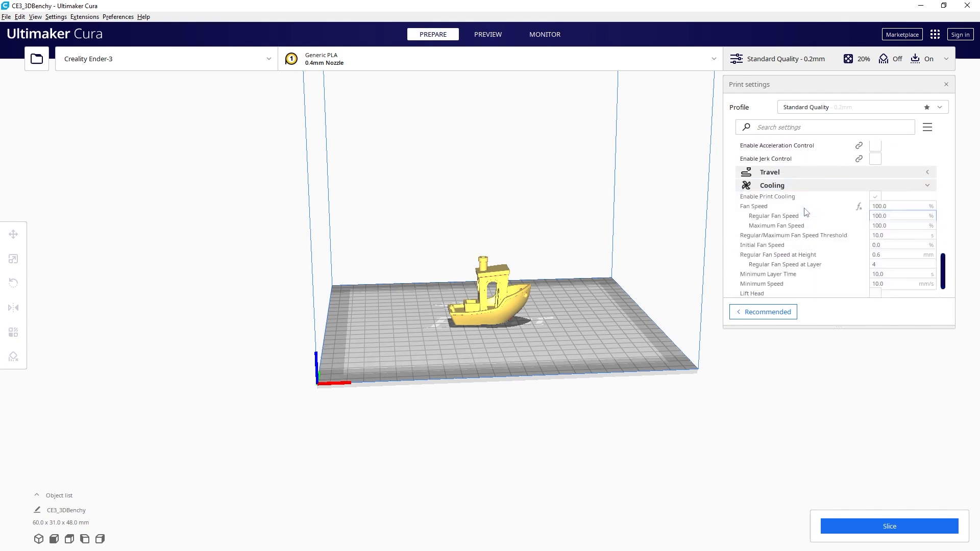
click(806, 172)
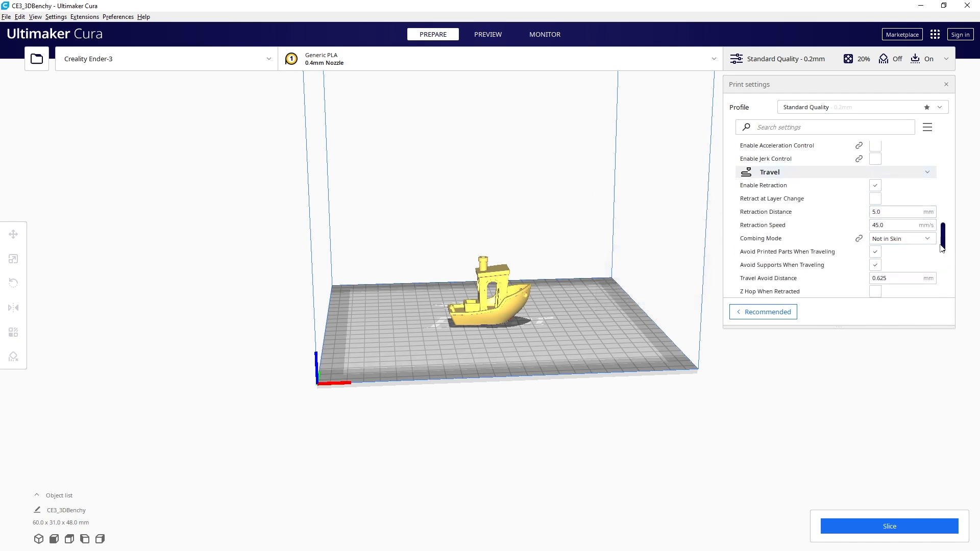
drag(946, 250, 945, 287)
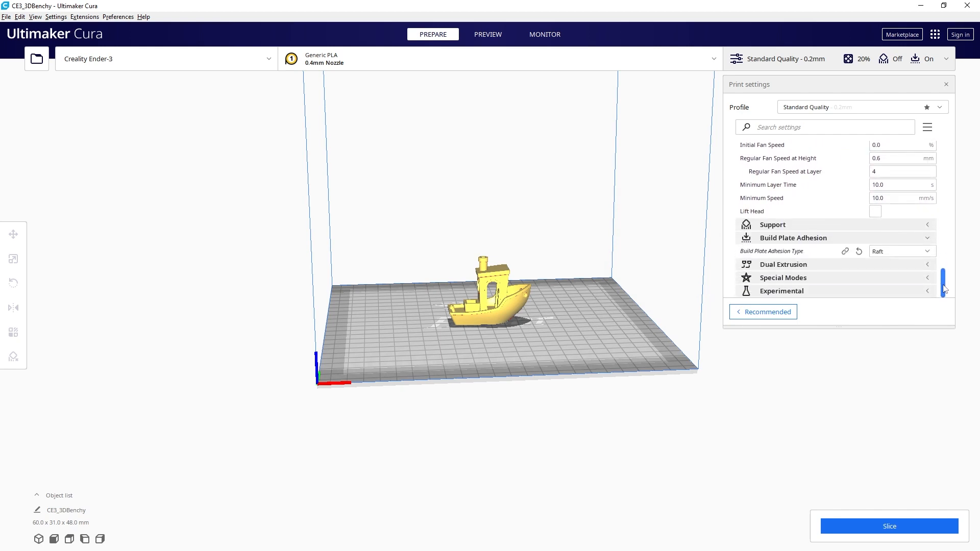
Turn on Generate Support to check its structure, placement and overhang options, and turn it off again.
click(802, 226)
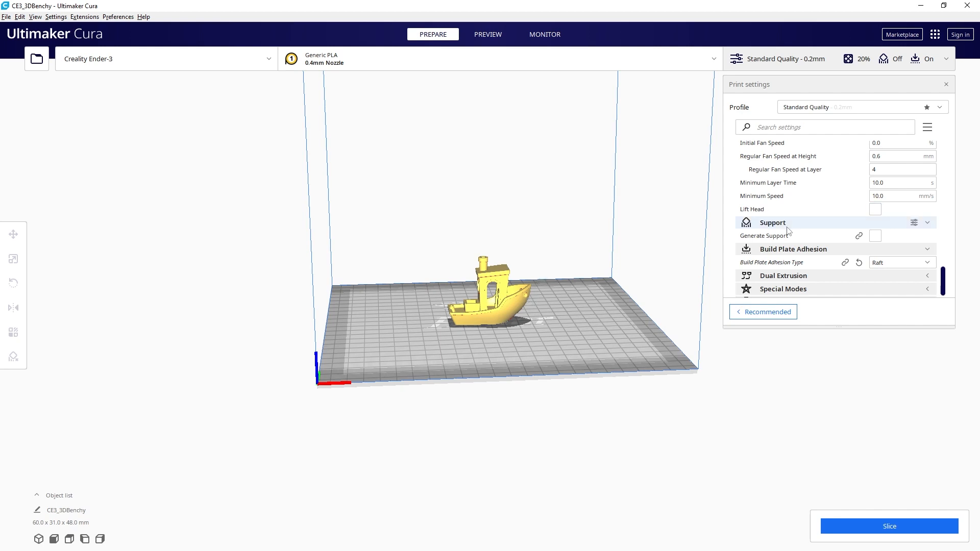
click(875, 237)
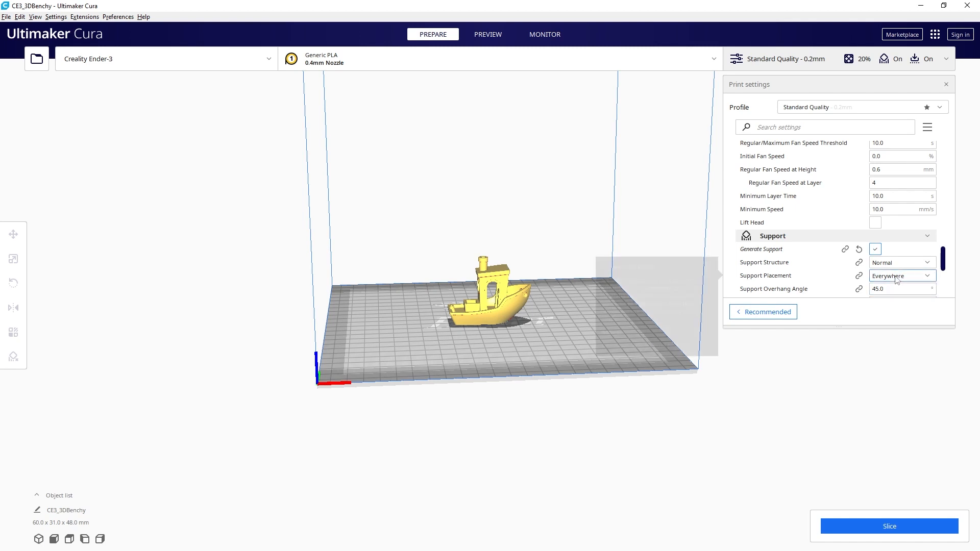
click(876, 249)
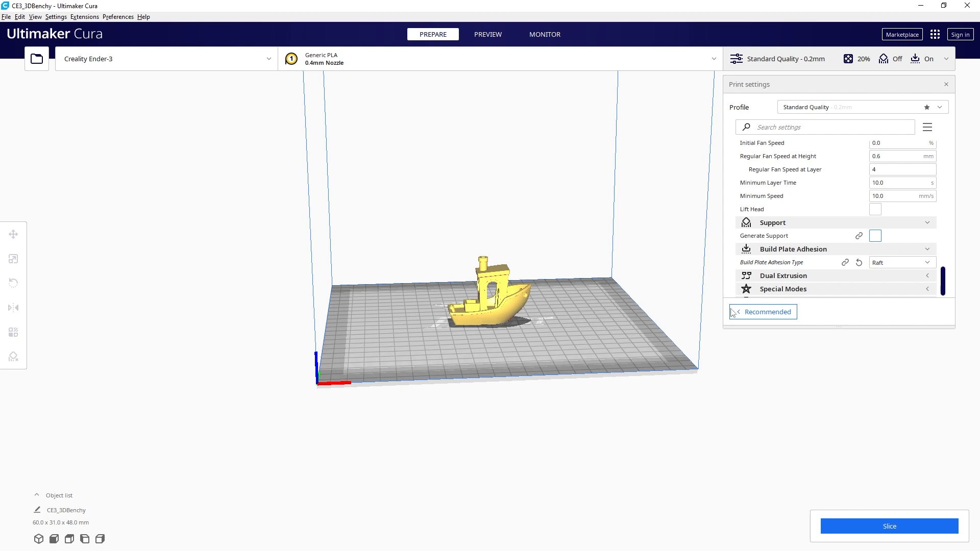
Check the Build Plate Adhesion type and return the print settings to the recommended view.
mouse_move(897, 266)
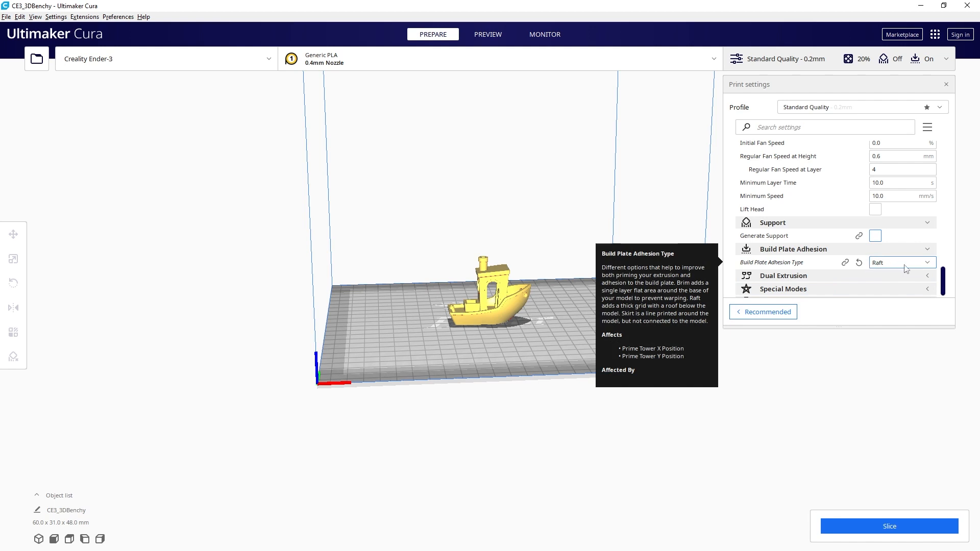
scroll(868, 274, down, 1)
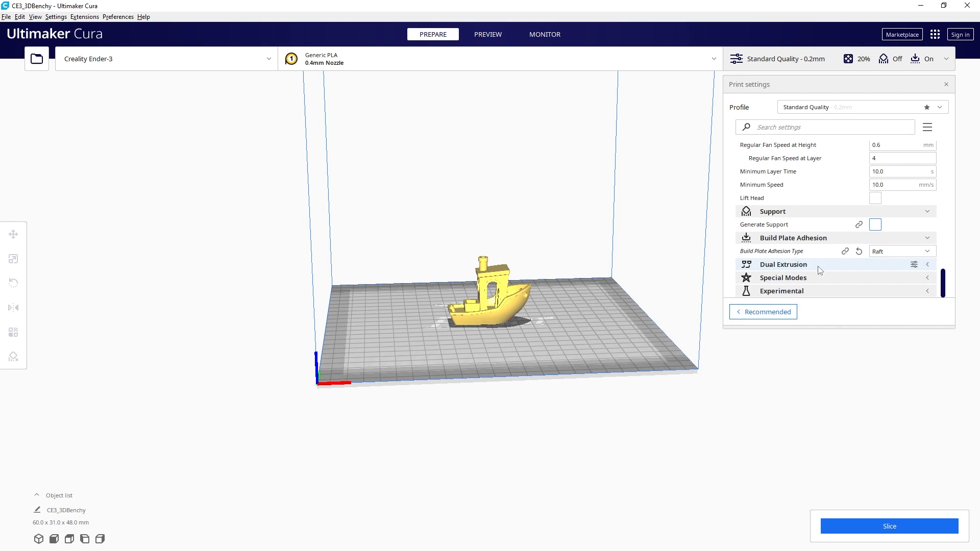
scroll(834, 278, up, 10)
scroll(835, 279, up, 8)
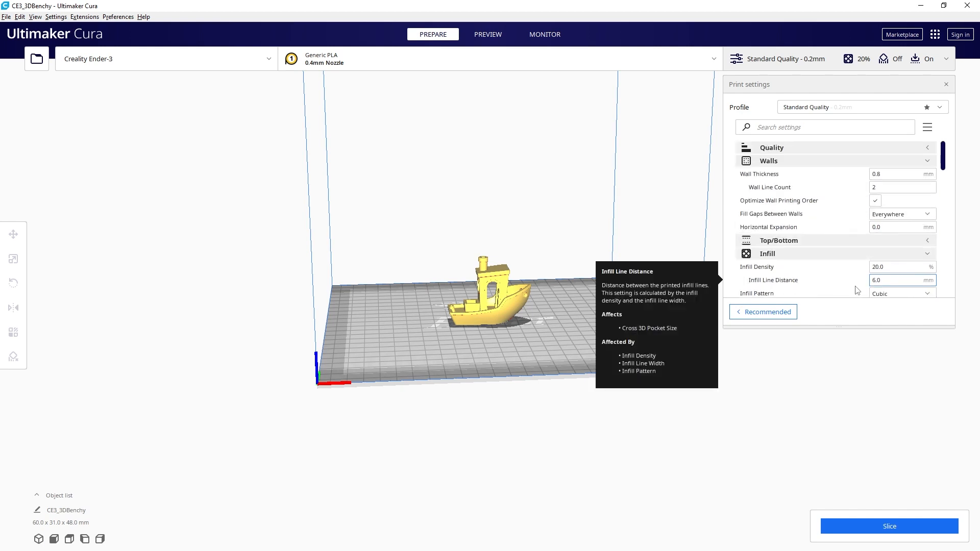
click(778, 315)
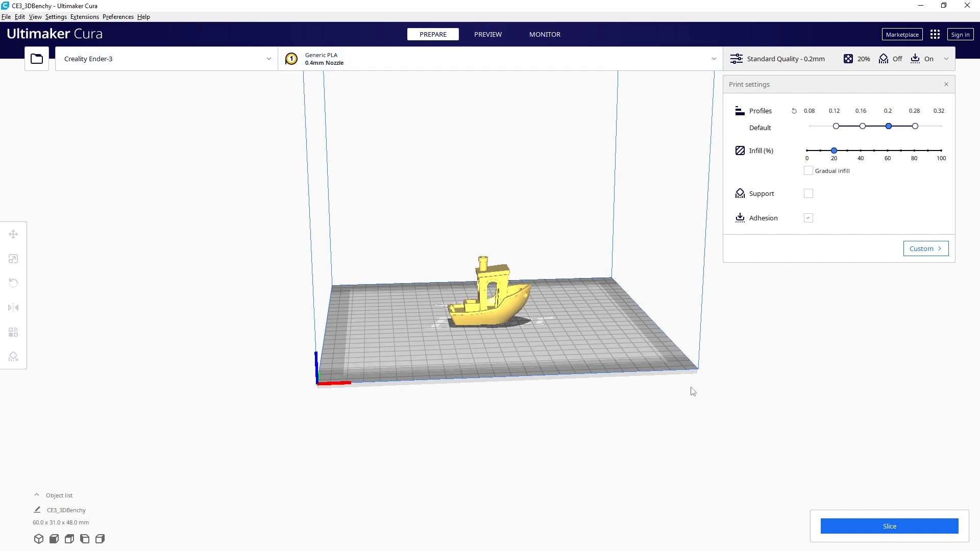
Slice the 3DBenchy model to save its G-code to the removable drive, and eject the drive.
click(901, 528)
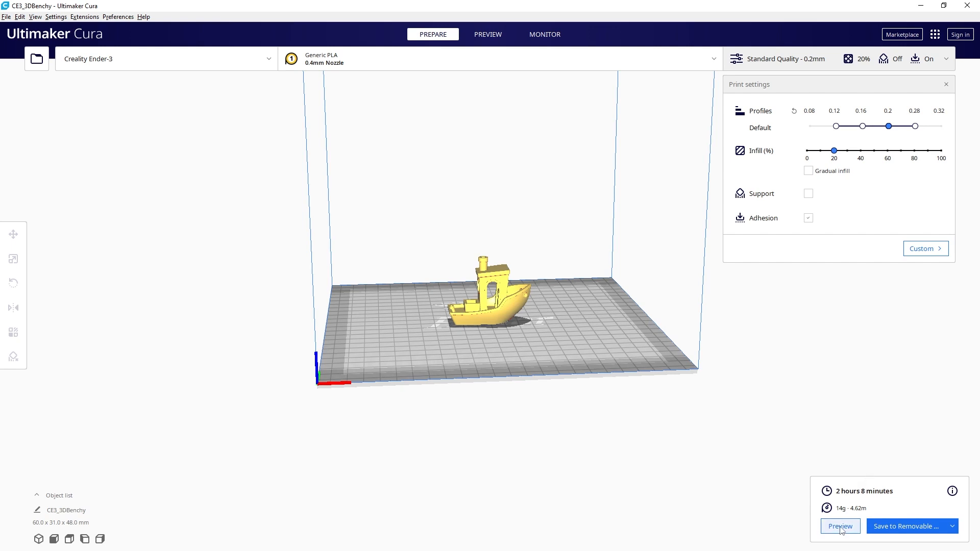
click(918, 531)
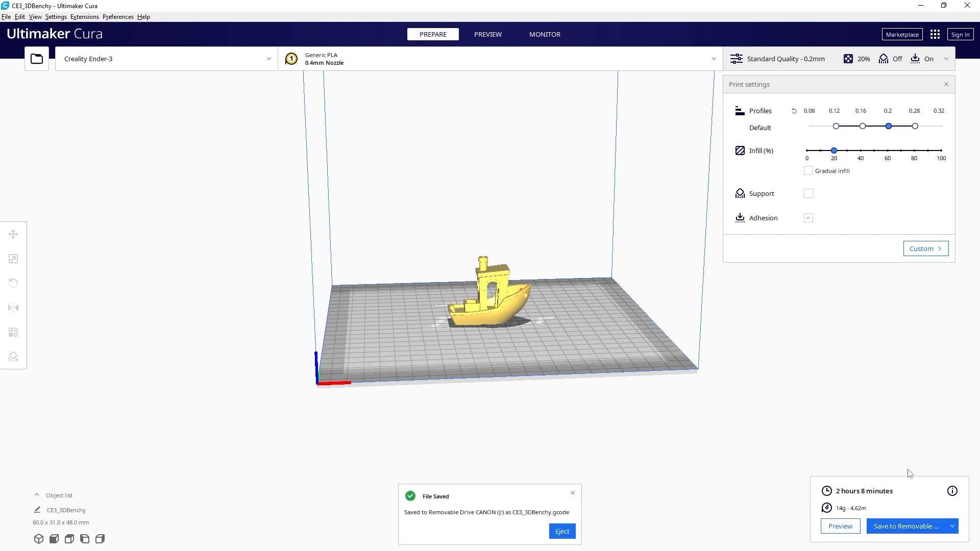
click(563, 532)
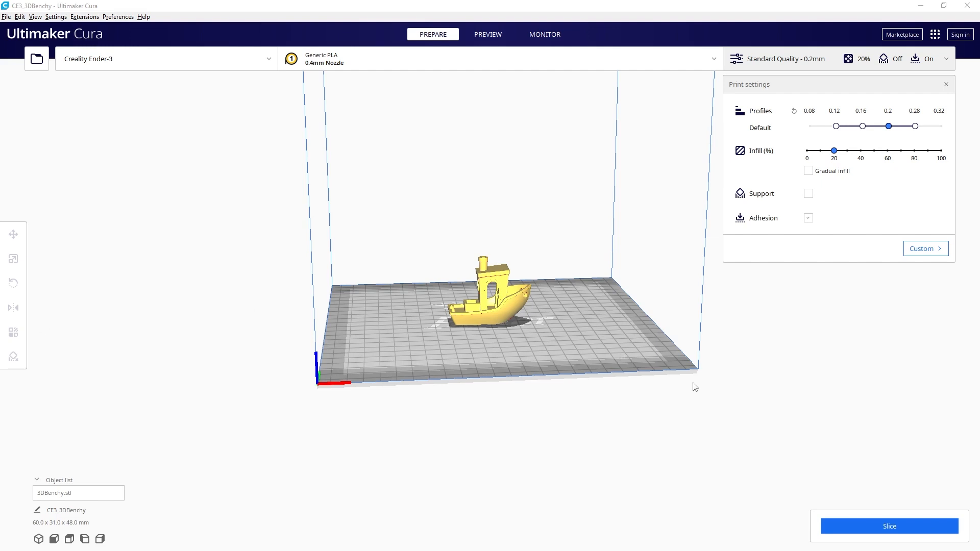
Slice the 3DBenchy model again and open the list of preset printers.
click(883, 528)
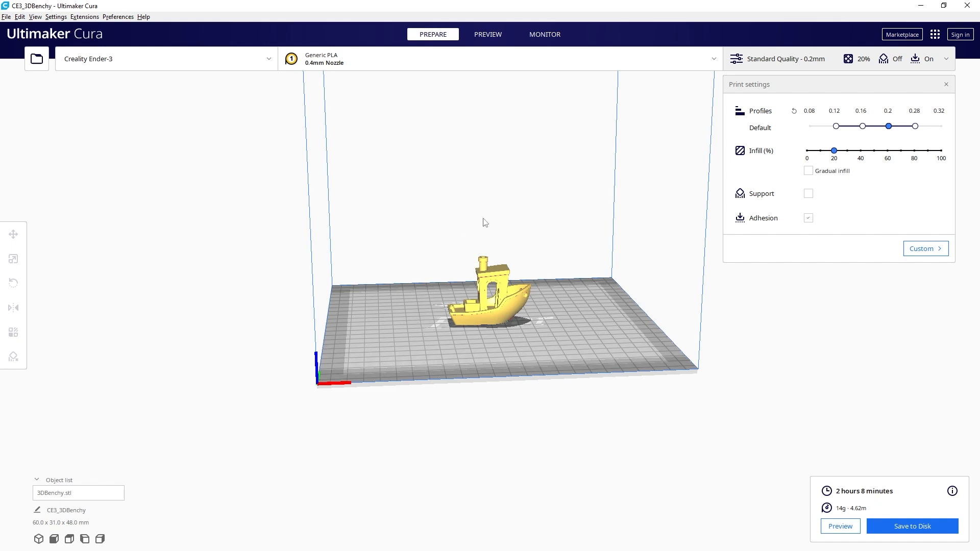
click(183, 66)
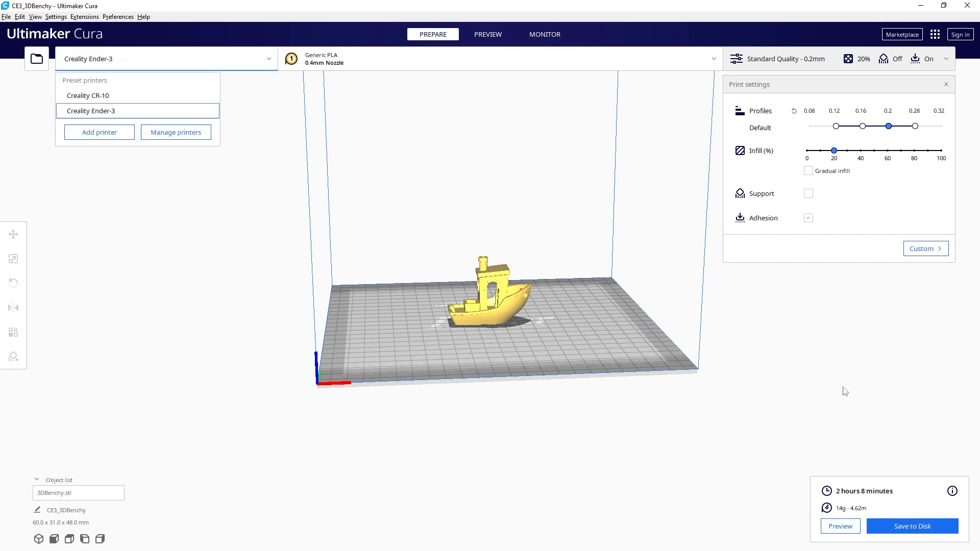